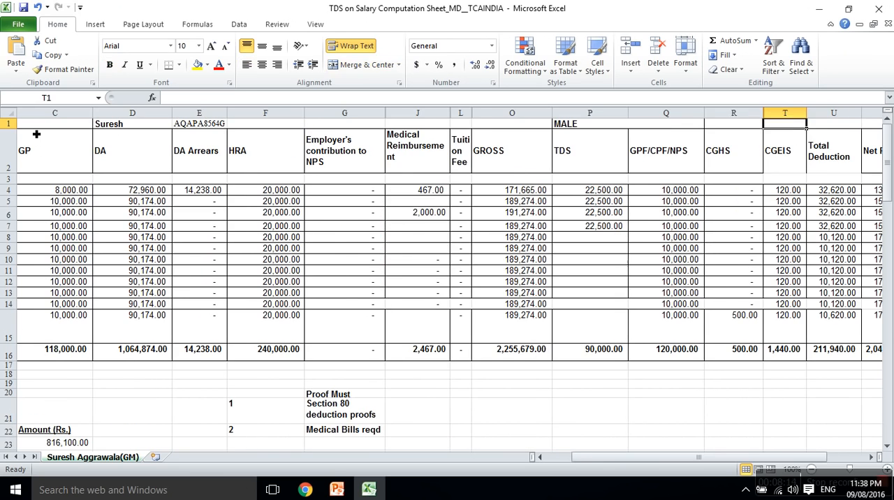
Review the April and May salary entries across the Basic, GP, DA, DA Arrears and HRA columns
key("Down")
key("Down")
key("Down")
key("Left")
key("Left")
key("Right")
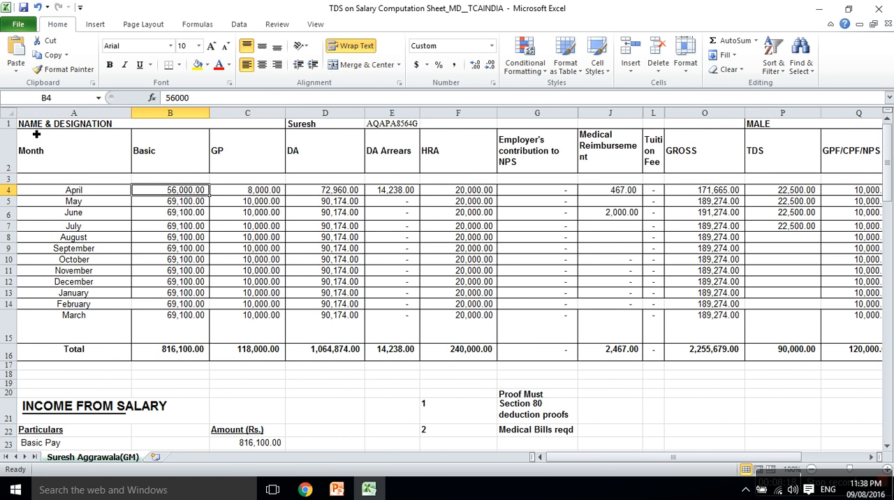
key("Down")
key("Right")
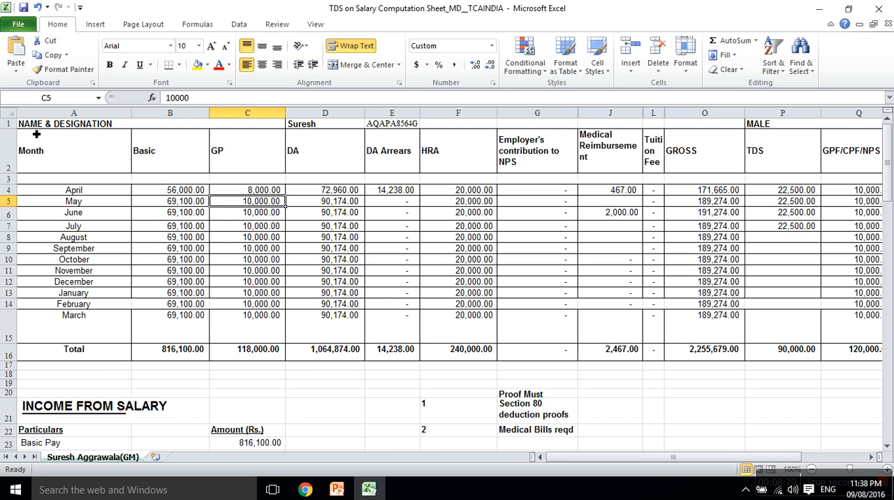
key("Left")
key("Left")
key("Right")
key("Right")
key("Right")
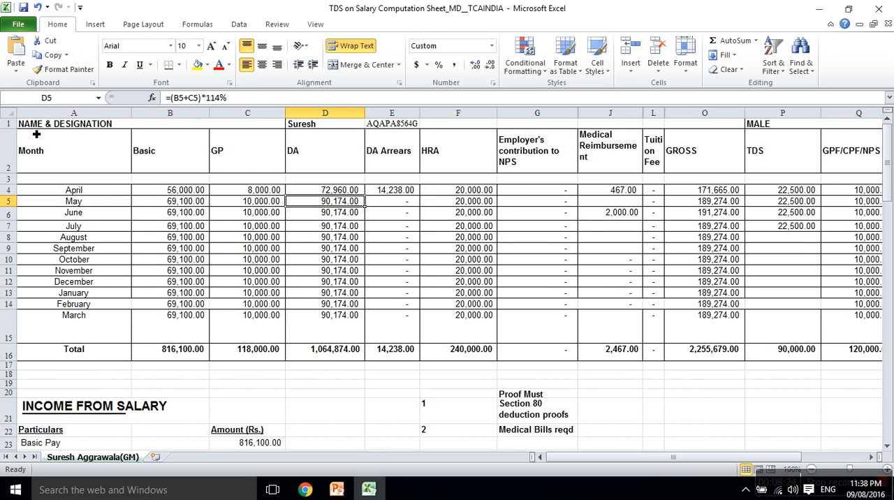
key("Right")
key("Right")
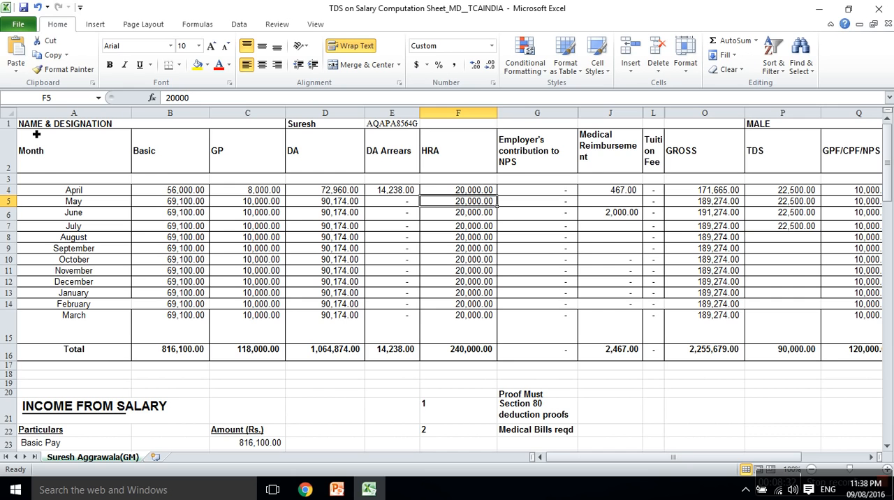
Review the July row's salary components, gross formula and TDS entry
key("Right")
key("Right")
key("Right")
key("Down")
key("Down")
key("Right")
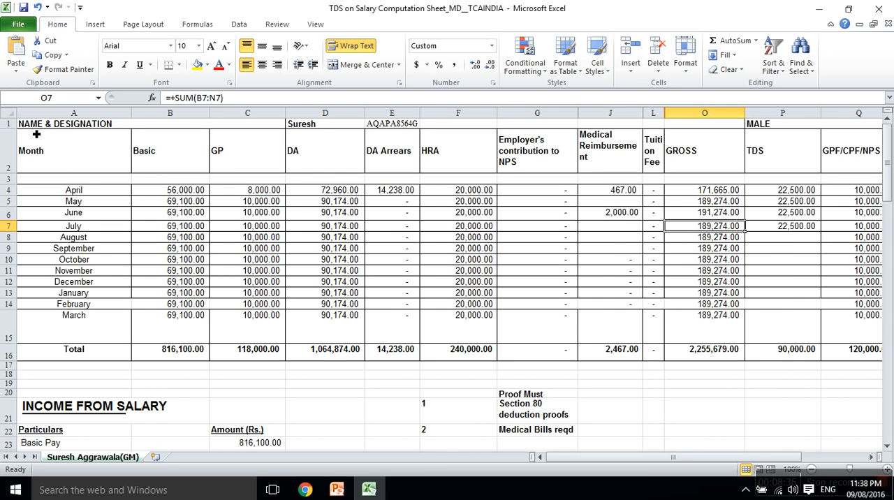
key("Right")
key("Right")
key("Left")
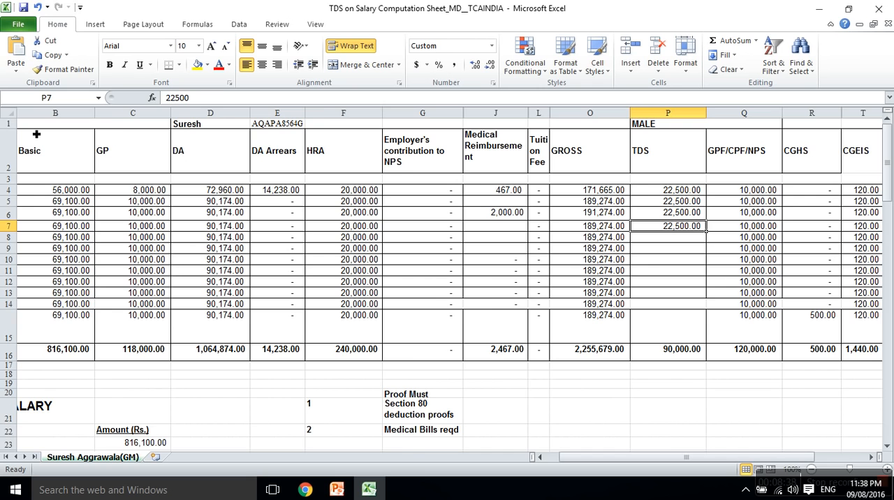
key("Left")
key("Left")
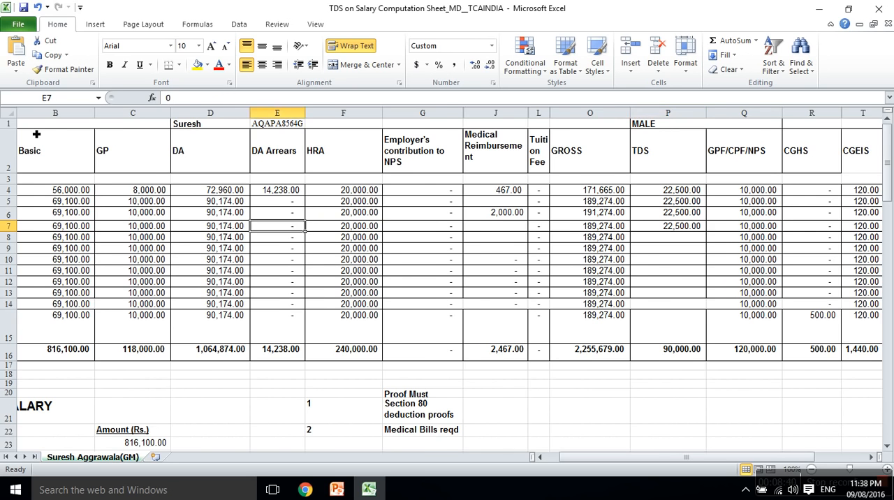
key("Home")
key("Right")
key("Right")
key("Right")
key("Right")
key("Right")
key("Right")
key("Right")
key("Right")
key("Right")
key("Right")
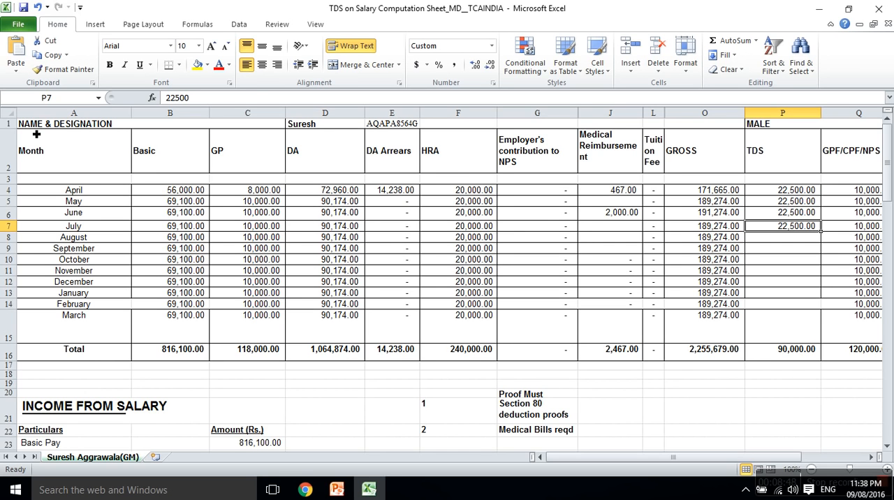
Check the TDS column for April through July, highlight the July row, and inspect August's TDS cell
key("Up")
key("Up")
key("Down")
key("Down")
key("Up")
key("Up")
key("Up")
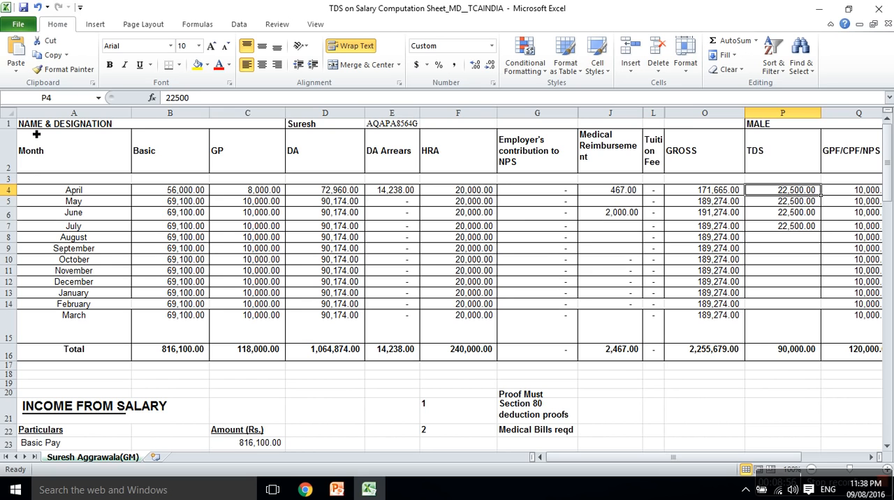
key("Down")
key("Down")
key("Down")
key("shift+Home")
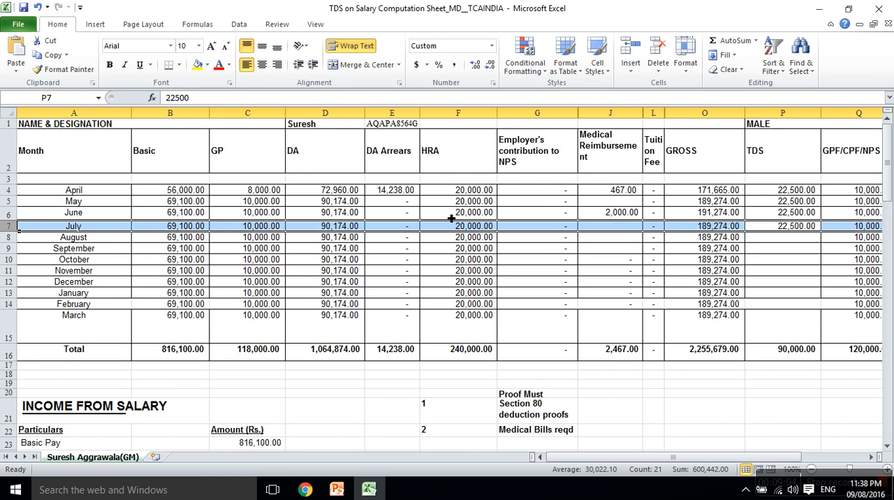
left_click(792, 232)
left_click(791, 237)
key("Up")
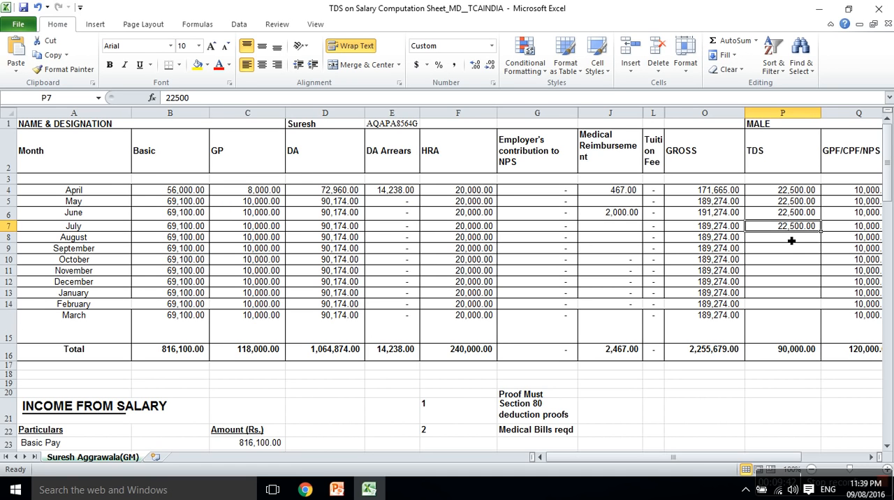
left_click(790, 243)
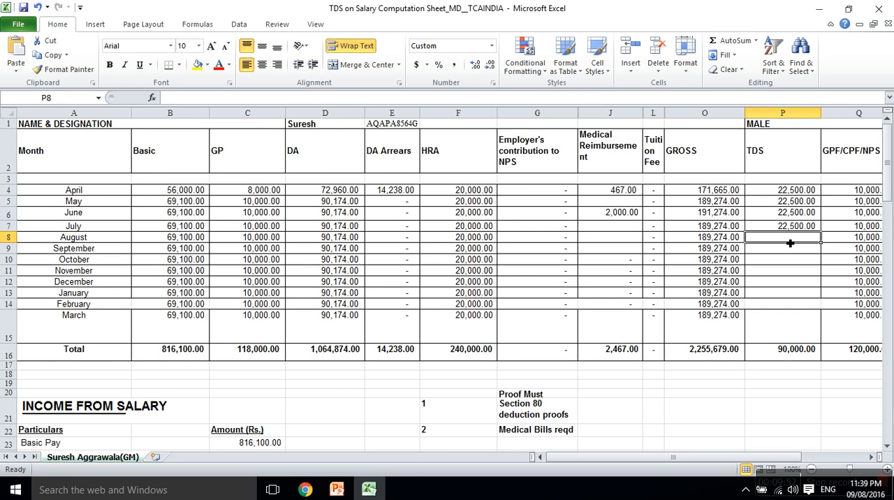
Examine the August row from the salary components across to the Total Deduction column and back to Basic
key("Left")
key("Left")
key("Left")
key("Left")
key("Left")
key("Left")
key("Left")
key("Left")
key("Left")
key("Left")
key("Right")
key("Right")
key("Right")
key("Right")
key("Right")
key("Right")
key("Right")
key("Right")
key("Right")
key("Right")
key("Right")
key("Right")
key("Right")
key("Right")
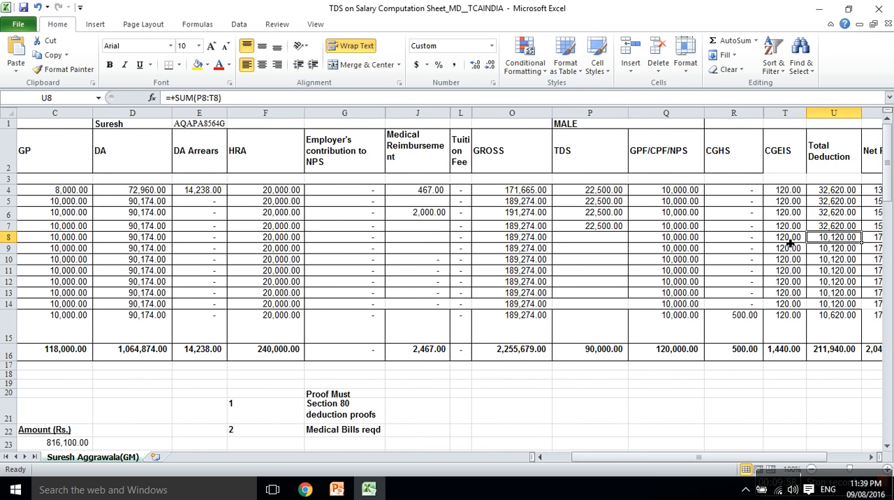
key("Right")
key("Right")
key("Right")
key("Left")
key("Left")
key("Left")
key("Left")
key("Left")
key("Left")
key("Home")
key("Right")
key("Left")
key("Right")
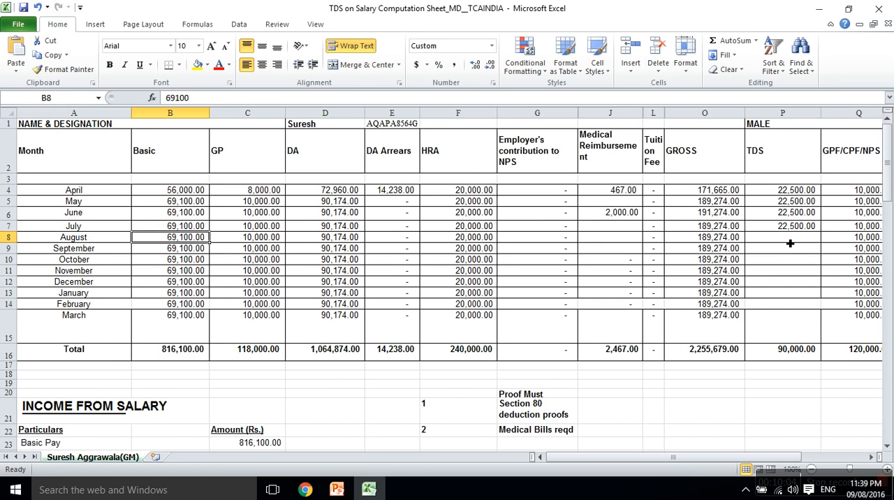
Check the Basic pay of the months after August and inspect April's DA Arrears entry
key("Down")
key("Down")
key("Down")
key("Down")
key("Down")
key("Down")
key("Down")
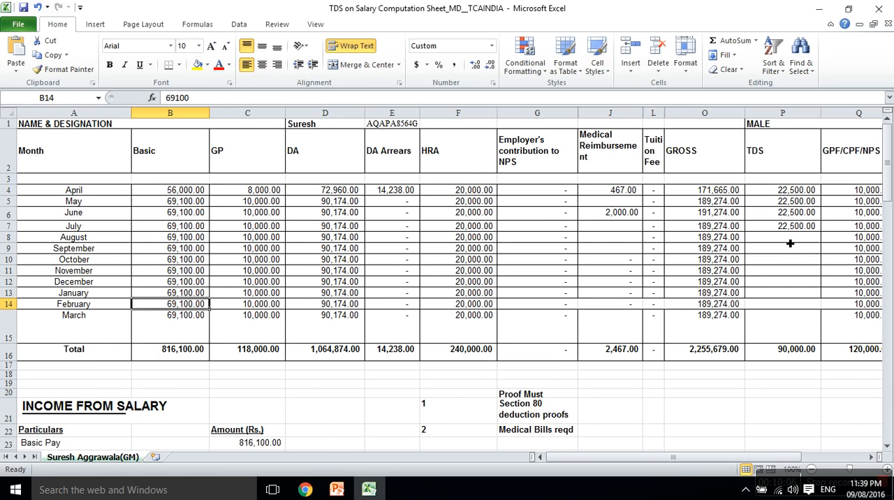
key("Right")
key("Up")
key("Up")
key("Up")
key("Up")
key("Right")
key("Right")
key("Up")
key("Up")
key("Up")
key("Up")
key("Up")
key("Up")
key("Up")
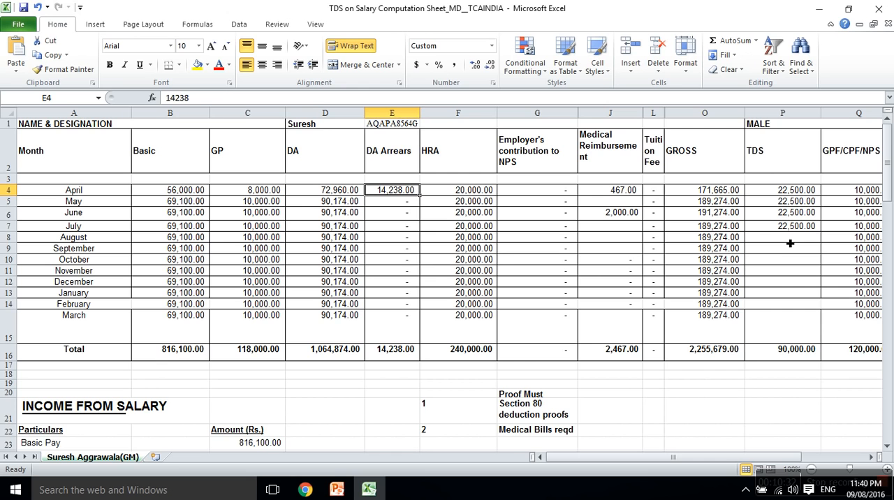
Inspect the Basic column's total formula and the Basic Pay to Dearness allowance lines under INCOME FROM SALARY
left_click(178, 357)
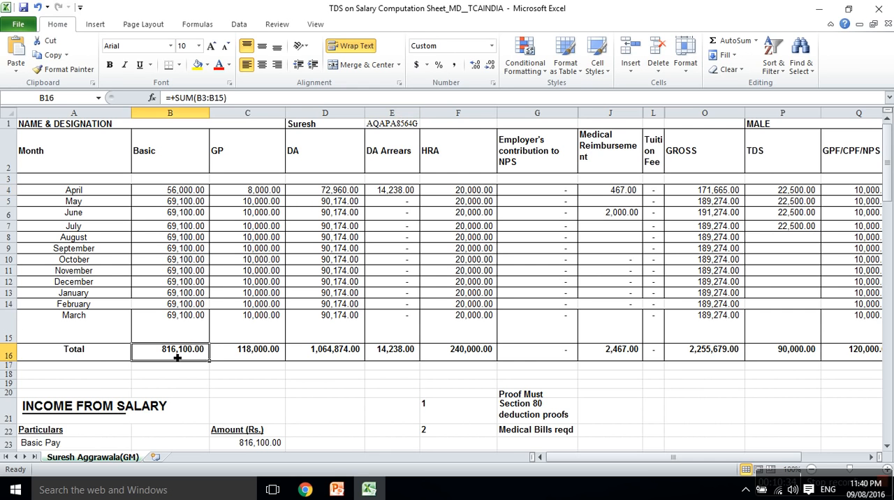
key("Left")
key("Down")
key("Down")
key("Down")
key("Down")
key("Down")
key("Down")
key("Down")
key("Down")
key("Down")
key("Down")
key("Down")
key("Up")
key("Up")
key("Up")
key("Right")
key("Up")
key("Right")
Trace the INCOME FROM SALARY amounts from Basic Pay through DA arrears to the House Rent Allowance link
key("Down")
key("Down")
key("Down")
key("Down")
key("Down")
key("Down")
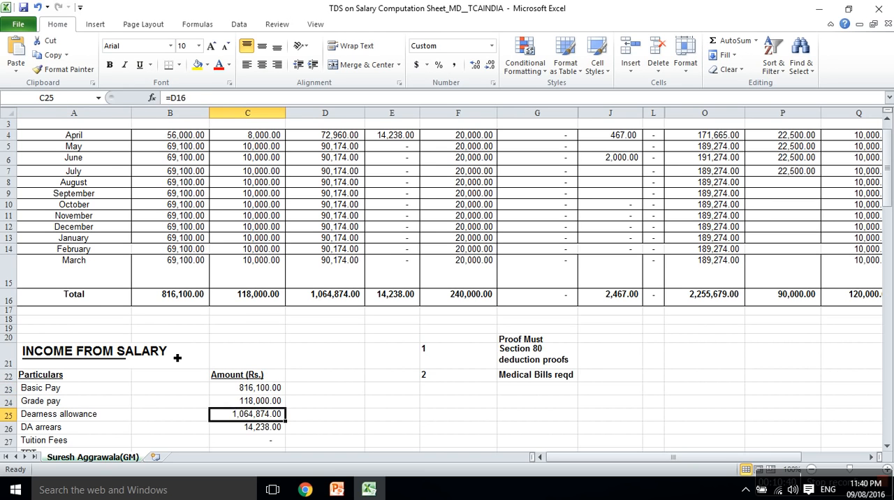
key("Up")
key("Up")
key("Up")
key("Up")
key("Up")
key("Down")
key("Down")
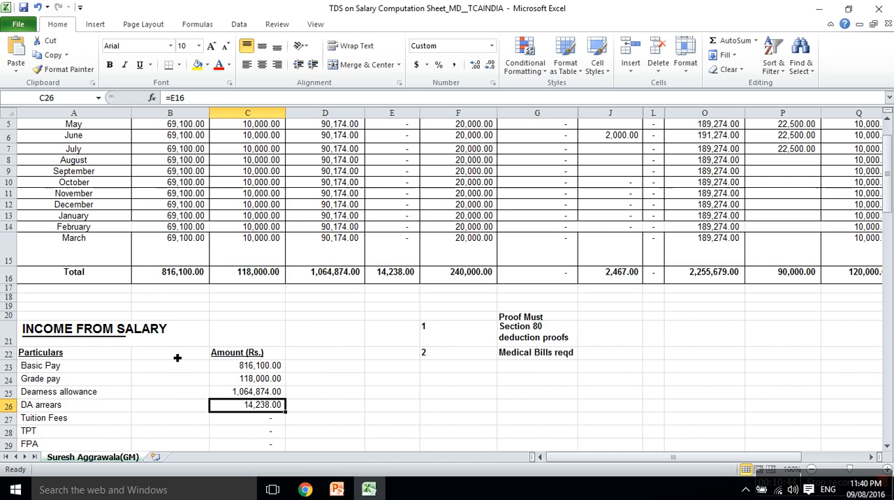
key("Down")
key("Down")
key("Down")
key("Down")
key("Down")
key("Down")
key("Down")
key("Down")
key("Down")
key("Down")
key("Up")
key("Up")
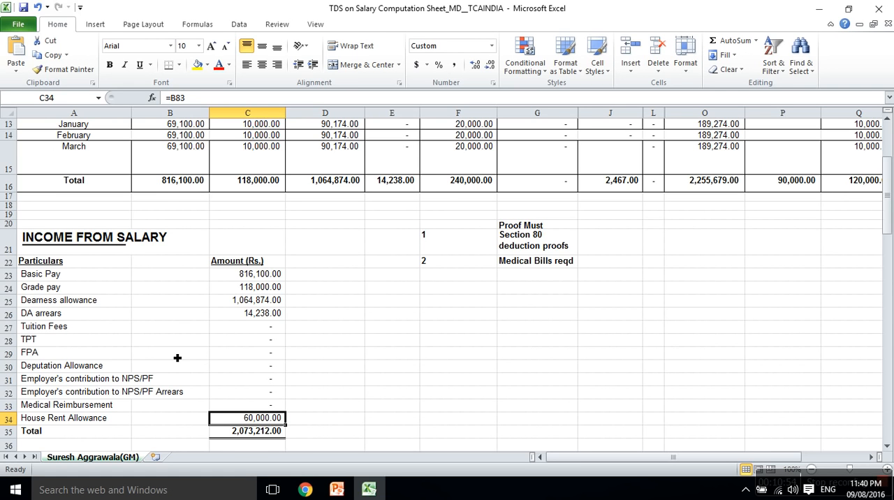
Review the salary total, the deductions from salary and the Taxable Salary formula
key("Down")
key("Down")
key("Down")
key("Down")
key("Down")
key("Down")
key("Down")
key("Down")
key("Down")
key("Down")
key("Up")
key("Up")
key("Up")
key("Up")
key("Up")
key("Up")
key("Down")
key("Down")
key("Down")
key("Down")
key("Down")
key("Down")
key("Down")
key("Down")
key("Down")
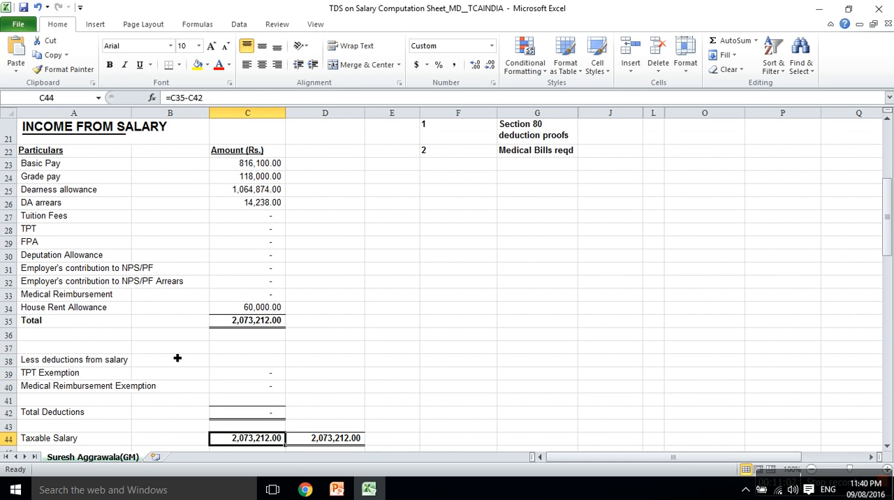
key("Up")
key("Up")
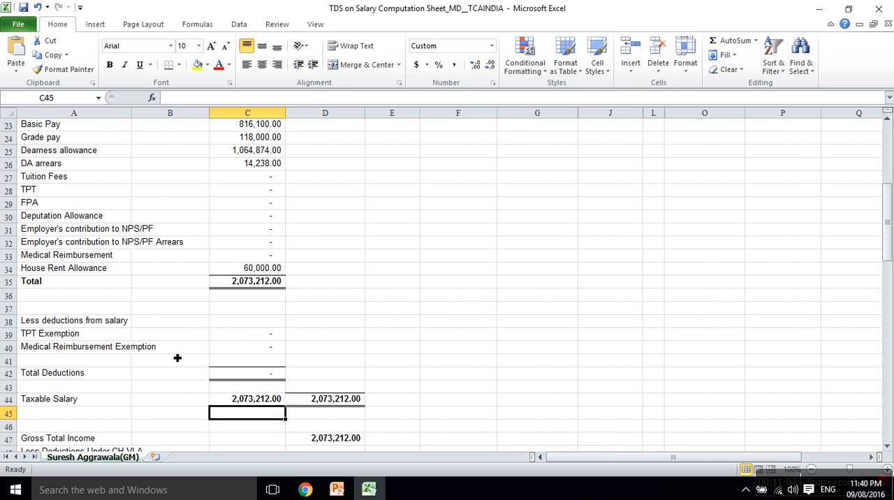
key("Right")
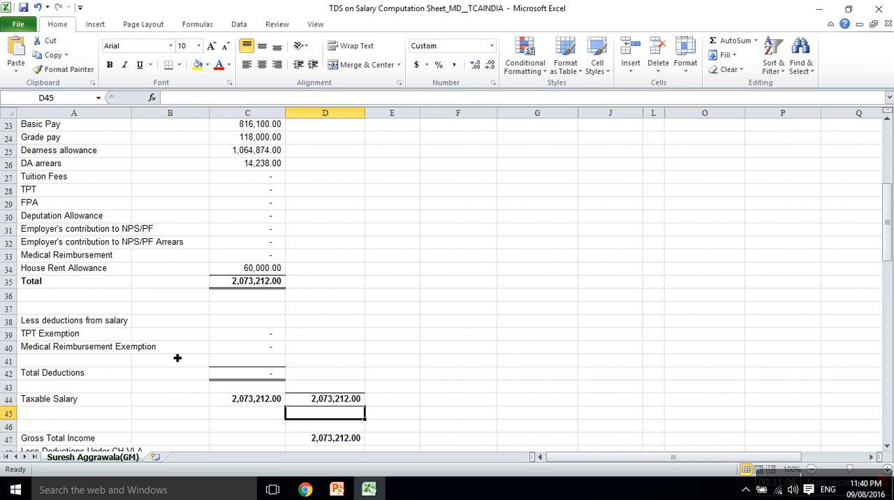
Examine Gross Total Income and the 80C, 80CCD and 80CCC deductions with their capped subtotal formula
key("Down")
key("Down")
key("Down")
key("Down")
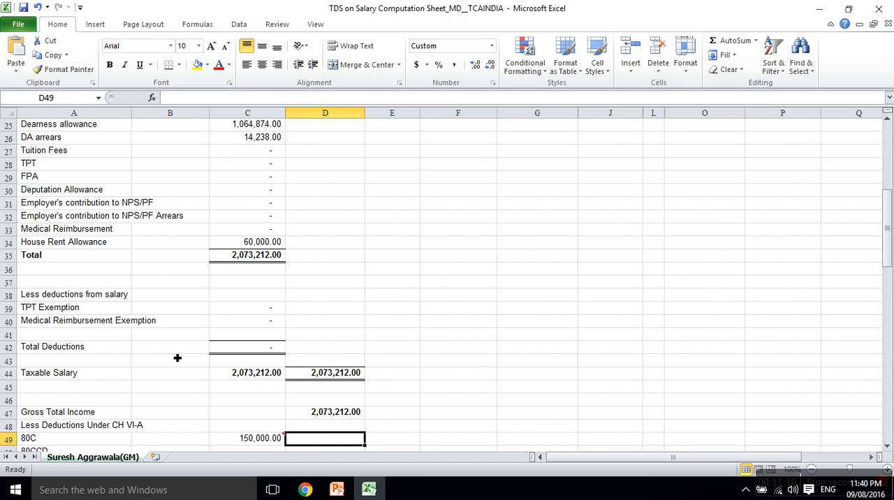
key("Up")
key("Up")
key("Up")
key("Left")
key("Right")
key("Down")
key("Down")
key("Down")
key("Down")
key("Left")
key("Right")
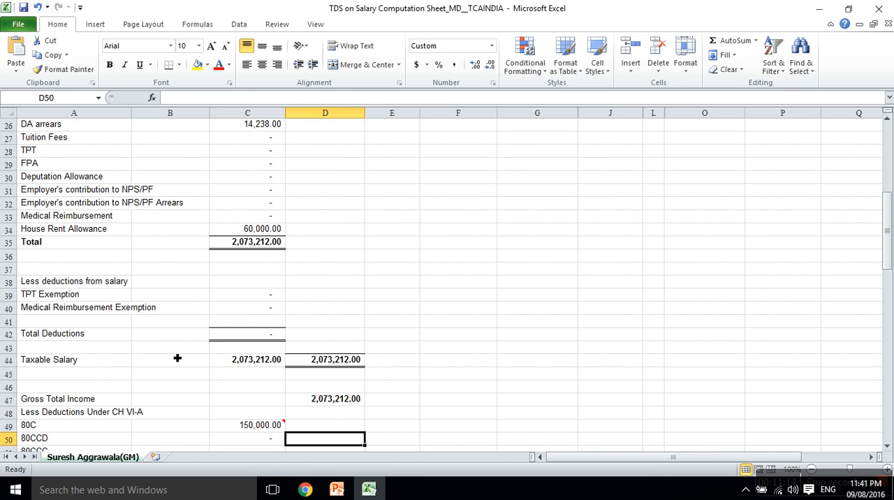
key("Down")
key("Down")
key("Down")
key("Up")
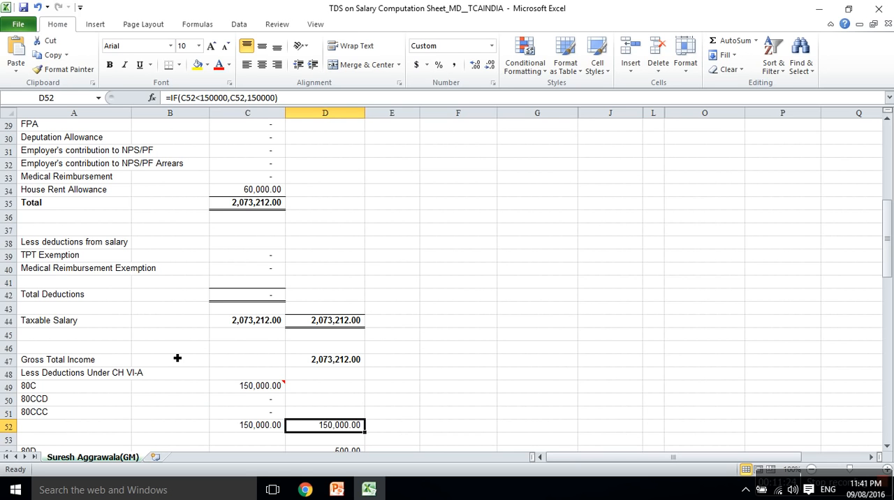
Examine the 80D, 80TTA and 80 DD deductions leading to the total deductions under Chapter VI-A
key("Down")
key("Down")
key("Down")
key("Down")
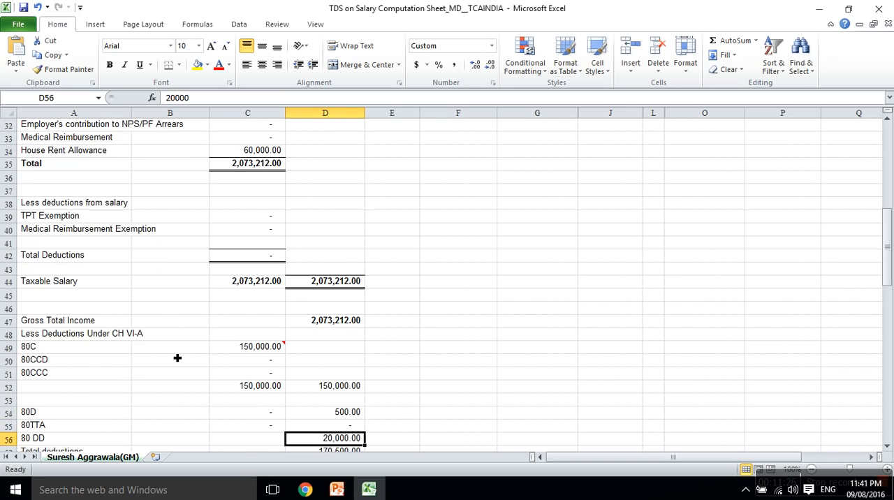
key("Up")
key("Up")
key("Down")
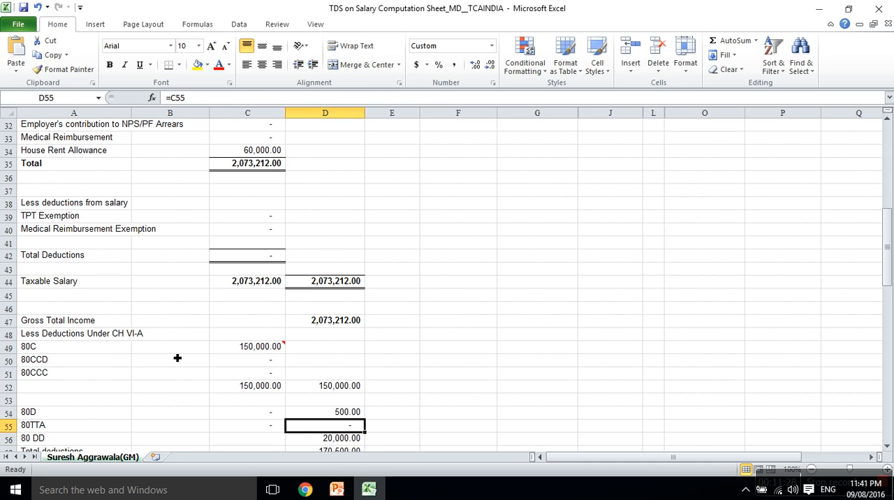
key("Down")
key("Down")
key("Up")
key("Up")
key("Down")
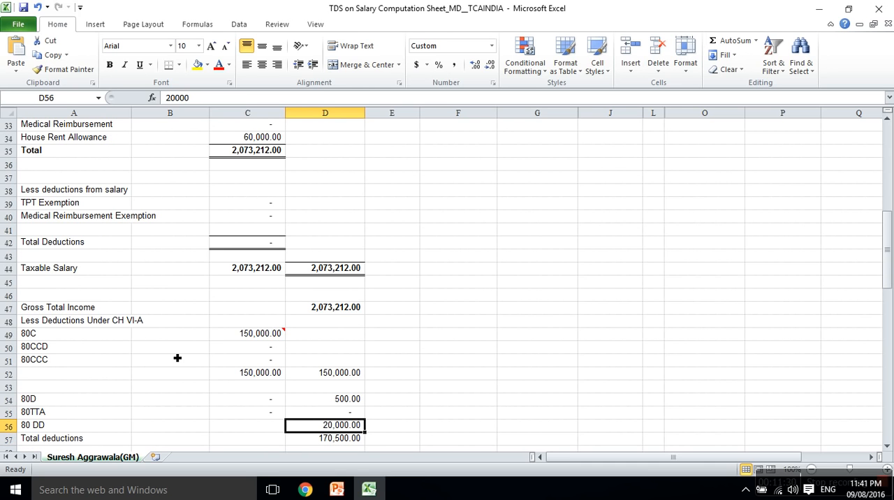
key("Up")
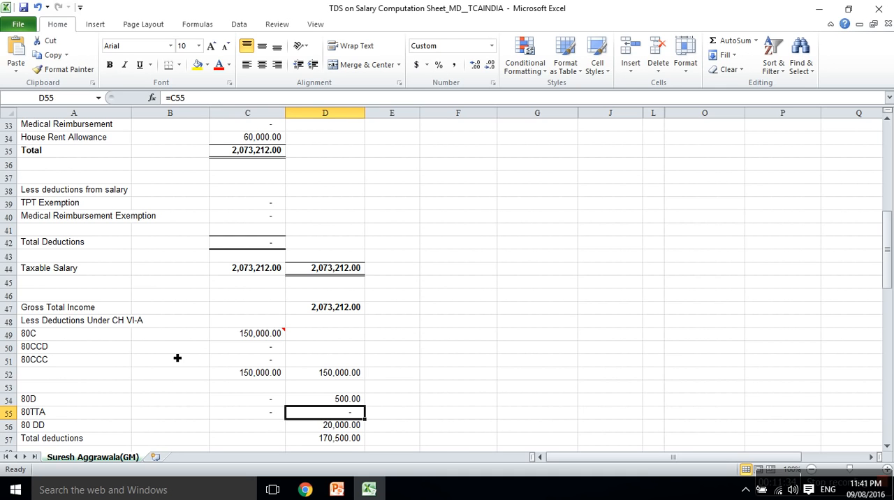
Examine the Taxable Income row and the formula rounding it off under section 288A
key("Down")
key("Down")
key("Down")
key("Down")
key("Down")
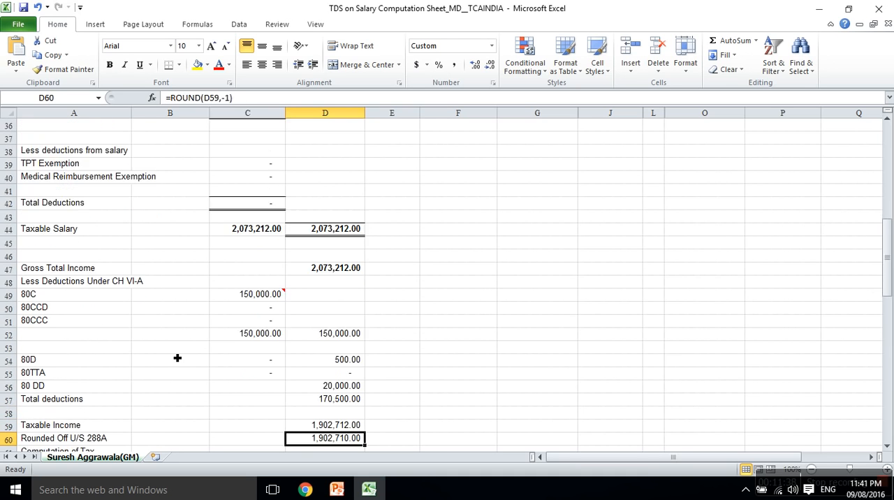
key("Down")
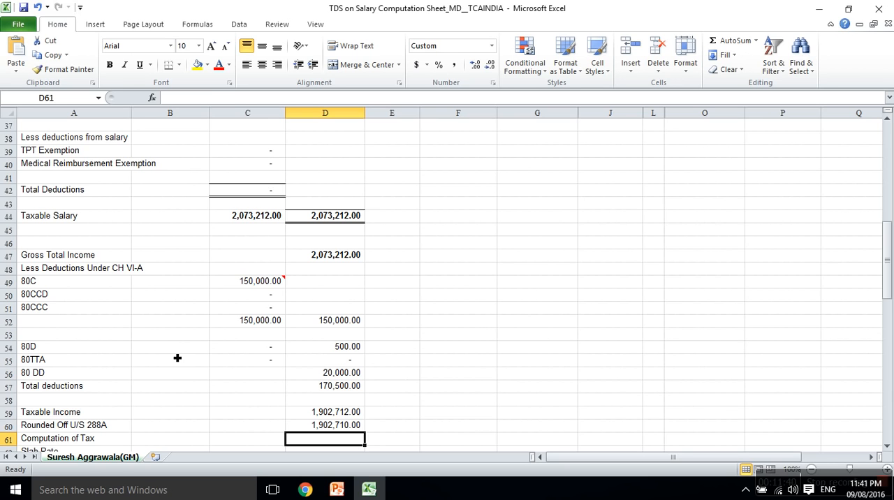
key("Up")
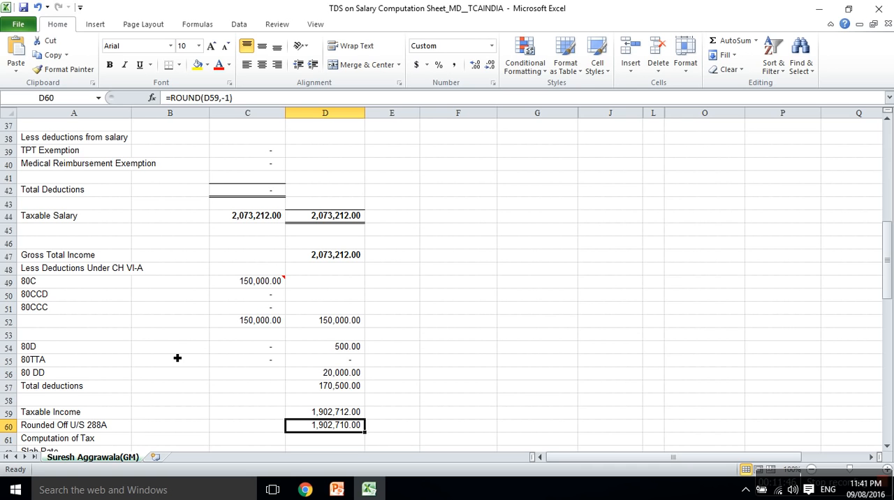
Review the slab-rate formula behind TAX and the Cess formula calculated from it
key("Down")
key("Down")
key("Down")
key("Down")
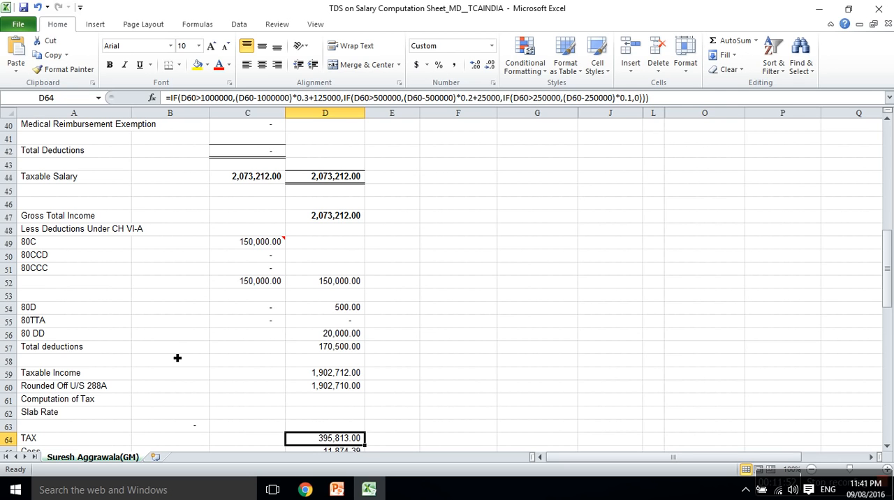
key("Down")
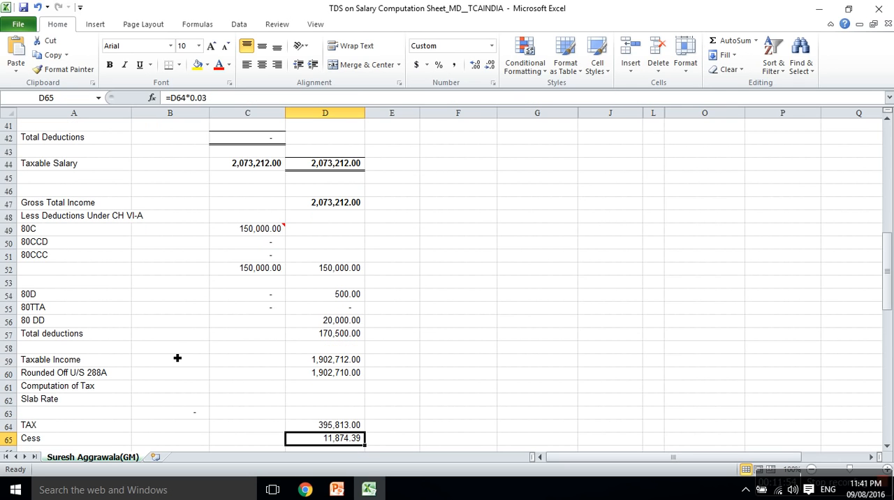
key("Up")
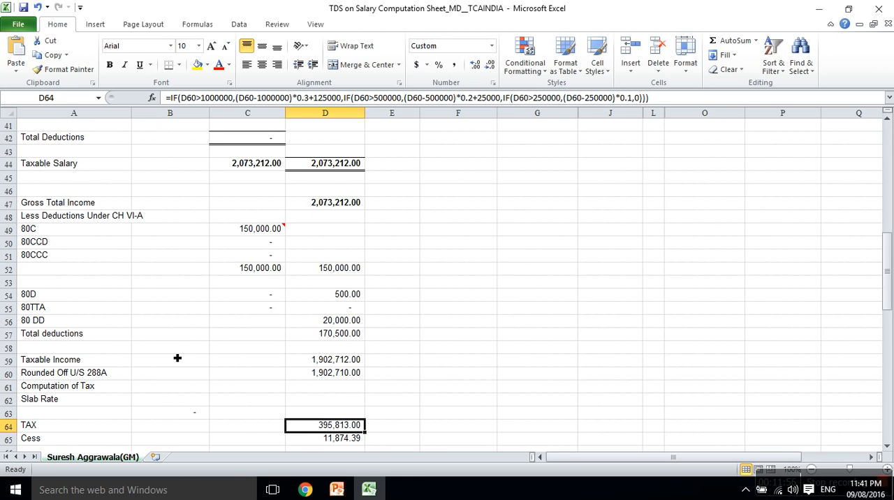
key("Down")
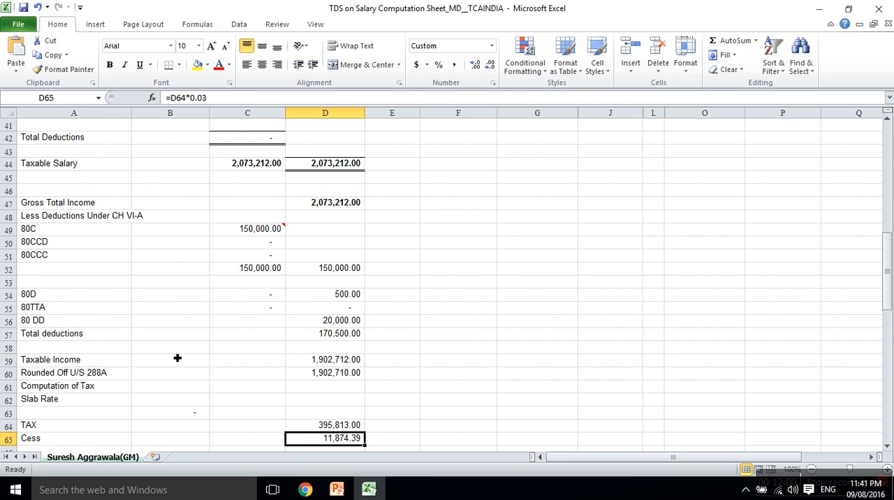
Check the Total Tax and its rounded-off amount under section 288B
key("Down")
key("Down")
key("Down")
key("Down")
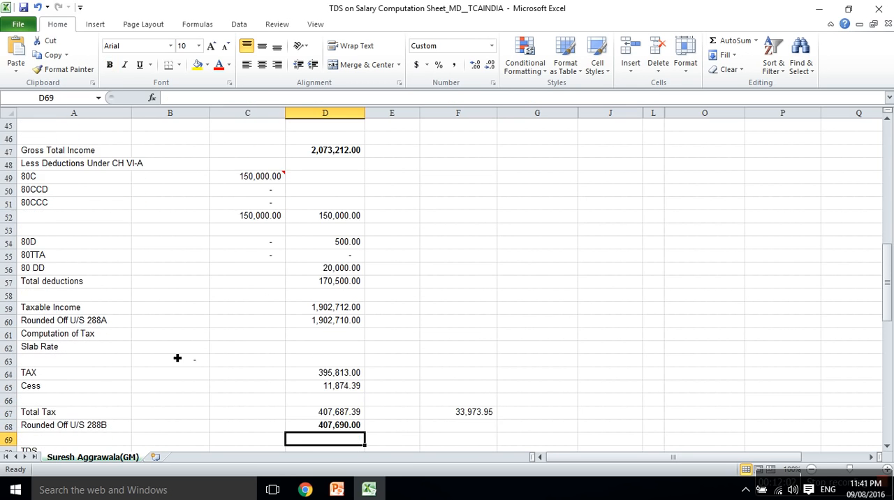
key("Up")
key("Up")
Review the TDS already deducted under sections 192 and 194I and its subtotal
key("Down")
key("Down")
key("Down")
key("Down")
key("Down")
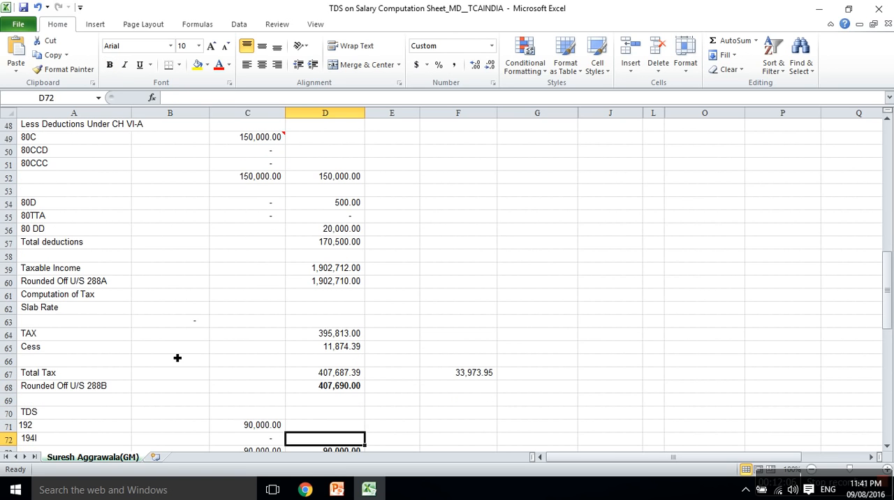
key("Up")
key("Left")
key("Right")
key("Down")
key("Down")
key("Down")
key("Down")
key("Up")
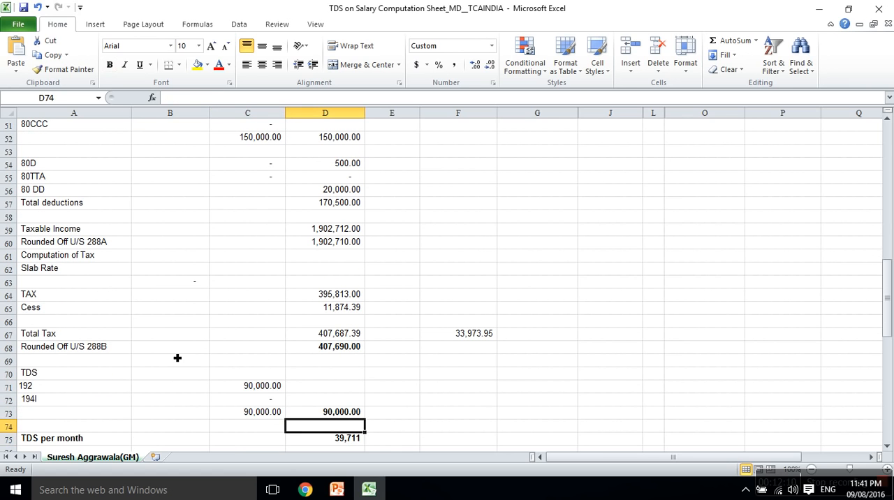
Inspect the cell references in the TDS per month formula, leaving it unedited, and continue to the HRA heading
key("Down")
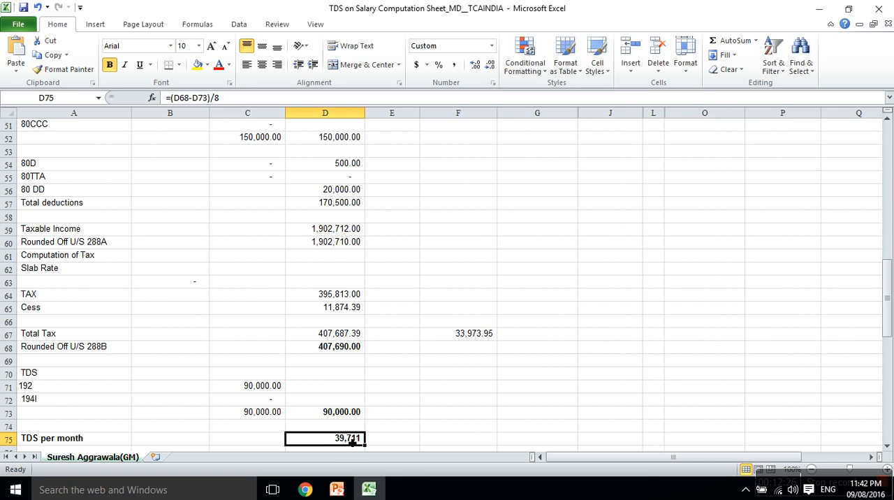
left_click(230, 102)
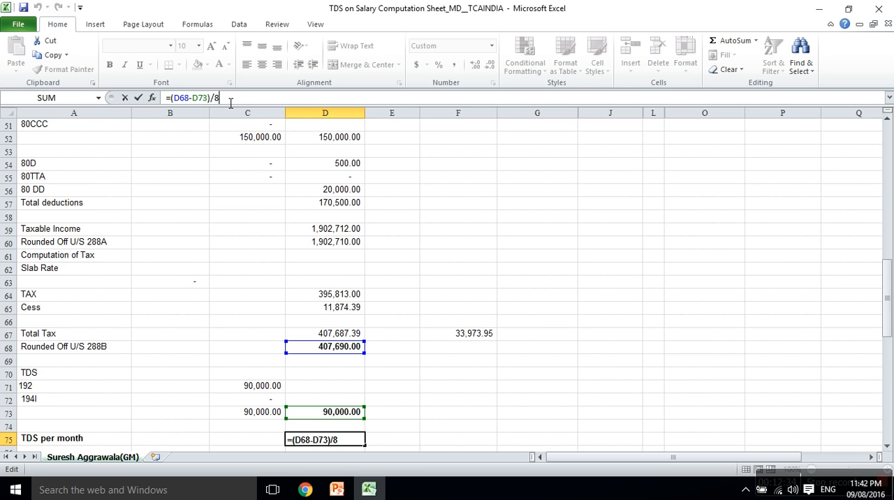
key("Return")
key("Up")
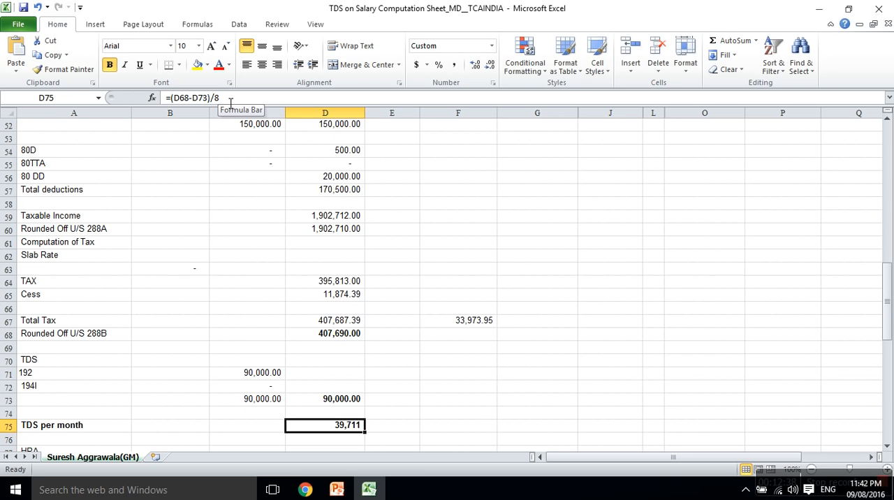
key("Down")
key("Down")
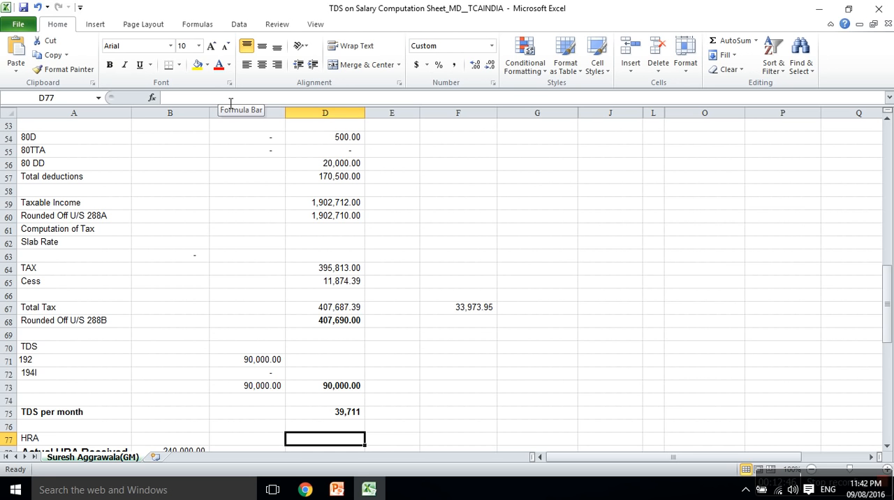
Return to the INCOME FROM SALARY heading and read the notes on Section 80 deduction proofs and medical bills
left_click(889, 146)
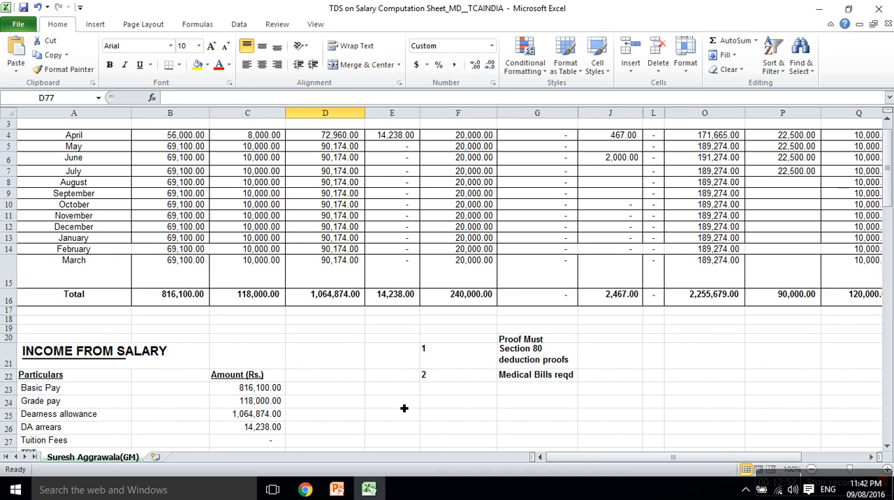
left_click(523, 364)
left_click(523, 382)
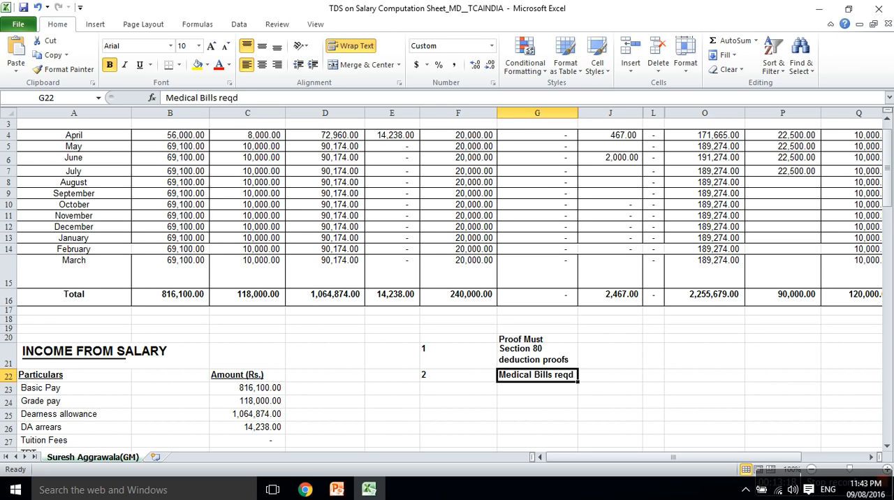
left_click(836, 482)
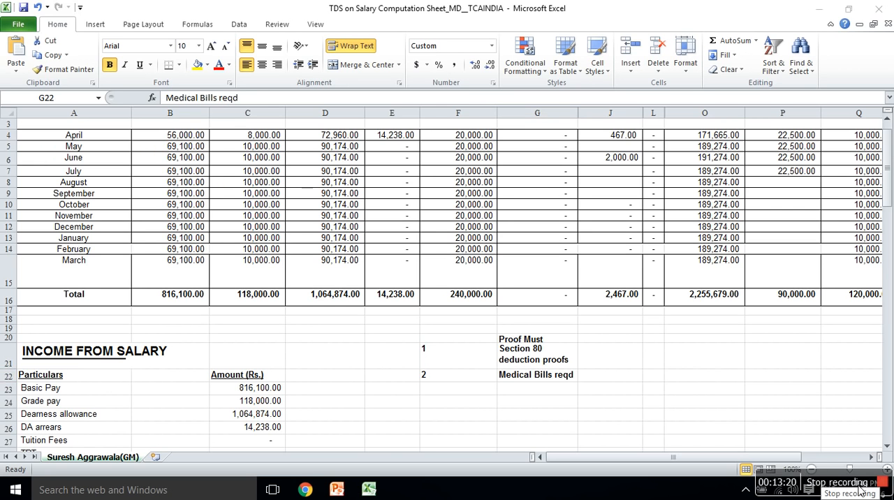